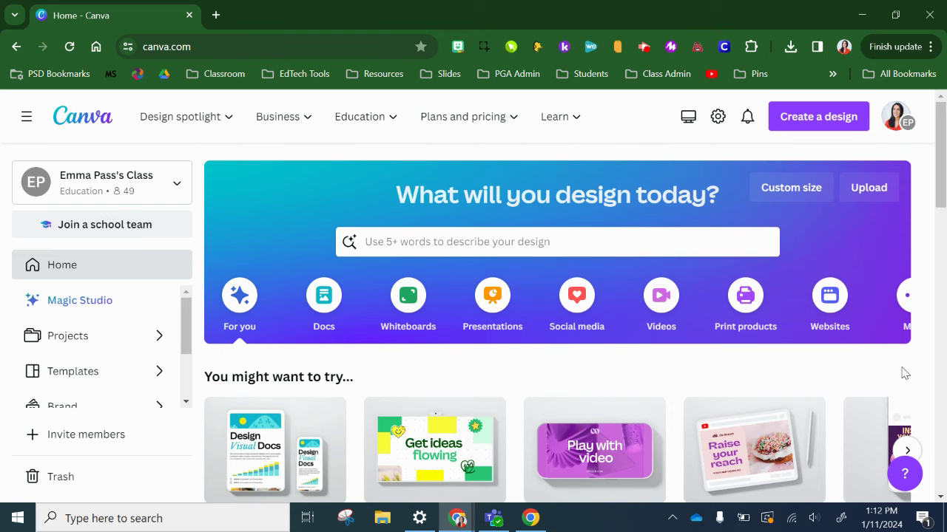
Show the Whiteboards category suggestions on the Canva home page
{"action": "left_click", "coordinate": [405, 303]}
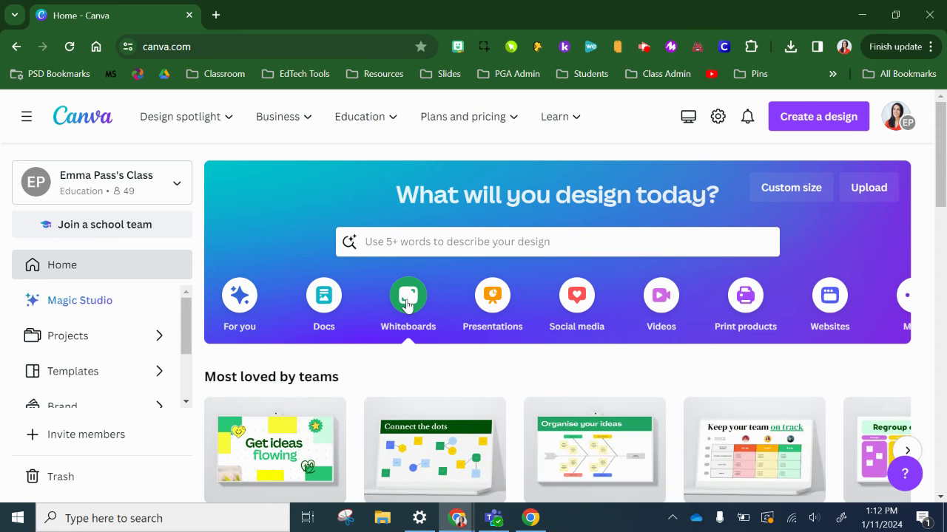
{"action": "scroll", "coordinate": [422, 360], "scroll_direction": "down", "scroll_amount": 3}
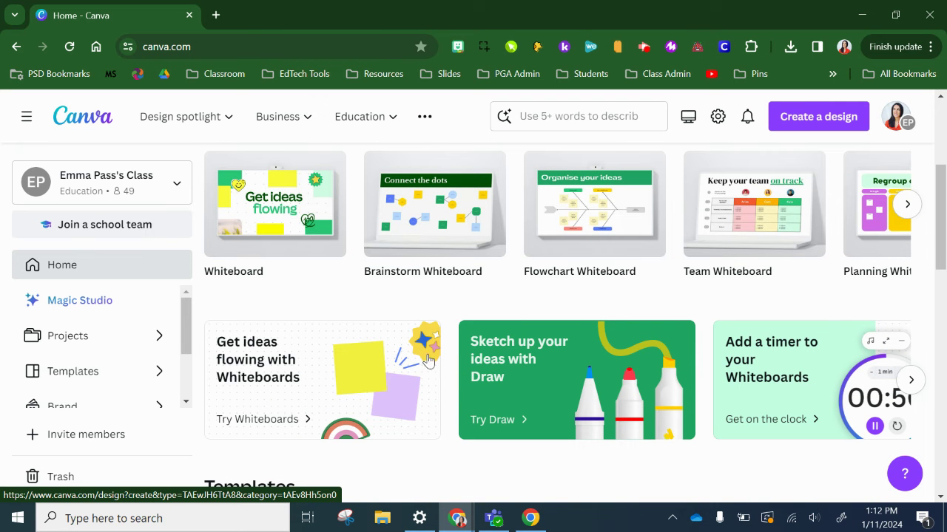
{"action": "scroll", "coordinate": [428, 360], "scroll_direction": "down", "scroll_amount": 3}
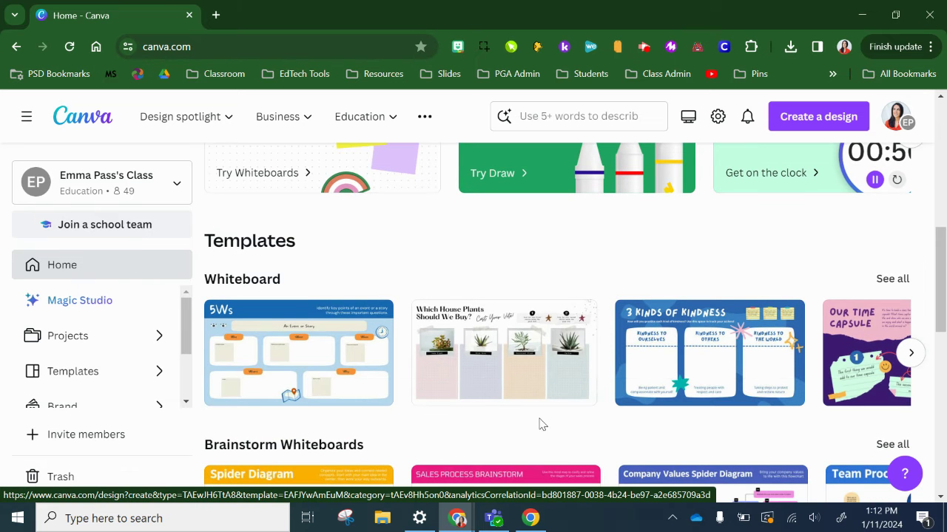
{"action": "scroll", "coordinate": [540, 423], "scroll_direction": "down", "scroll_amount": 5}
{"action": "scroll", "coordinate": [544, 430], "scroll_direction": "up", "scroll_amount": 6}
{"action": "scroll", "coordinate": [545, 430], "scroll_direction": "up", "scroll_amount": 5}
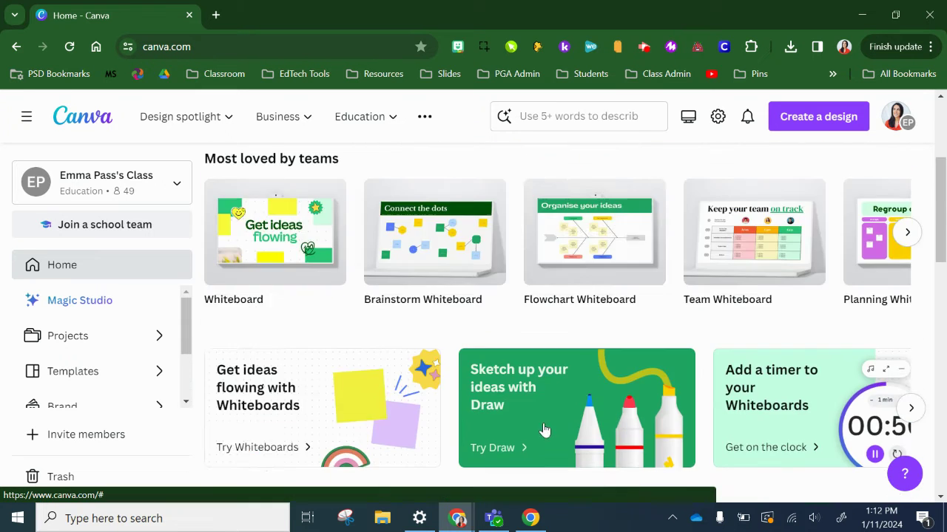
{"action": "scroll", "coordinate": [544, 430], "scroll_direction": "down", "scroll_amount": 2}
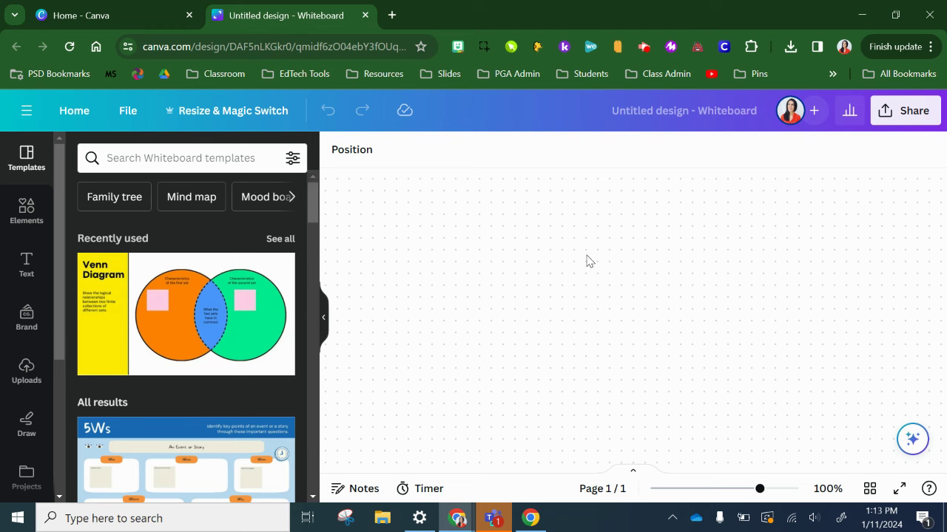
Create a blank whiteboard design and zoom out on the empty board
{"action": "left_click", "coordinate": [510, 294]}
{"action": "scroll", "coordinate": [611, 384], "scroll_direction": "up", "scroll_amount": 10}
{"action": "left_click_drag", "start_coordinate": [759, 489], "coordinate": [731, 491]}
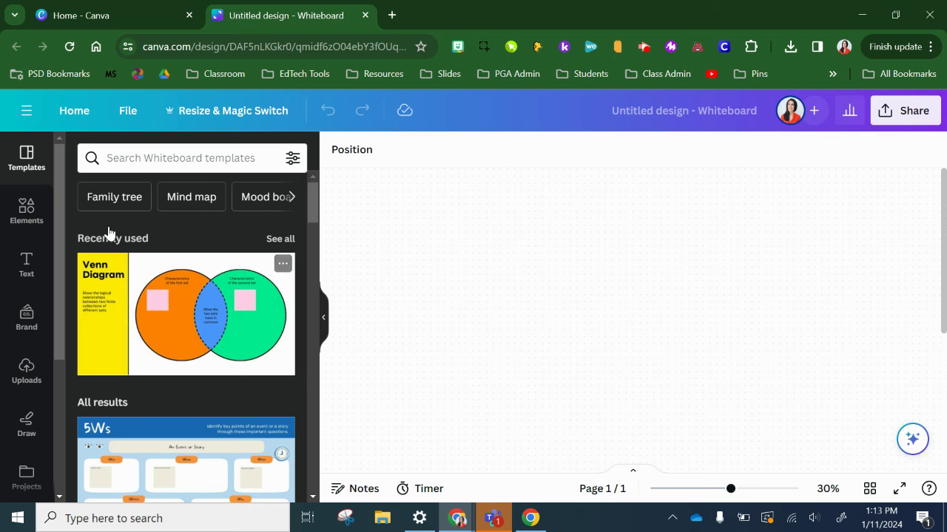
Add a yellow sticky note from Elements to the board and zoom in slightly
{"action": "left_click", "coordinate": [33, 220]}
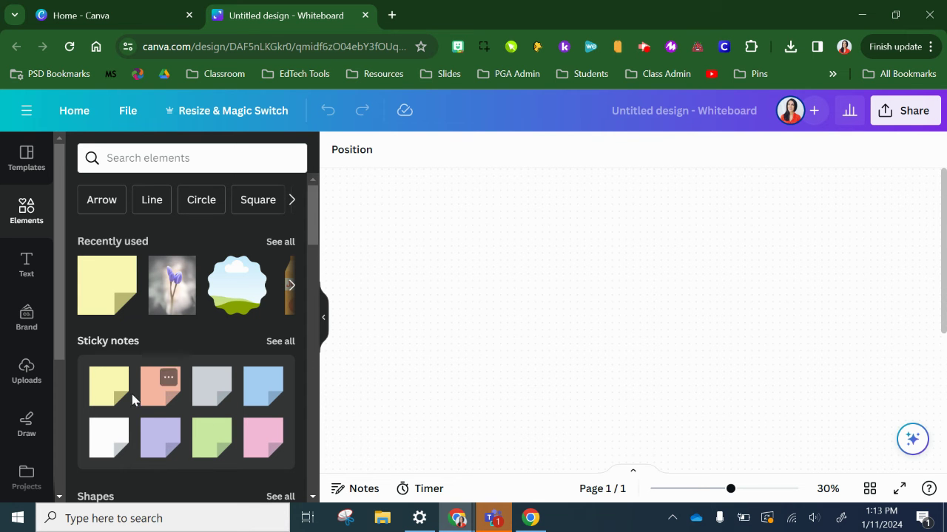
{"action": "left_click", "coordinate": [103, 388]}
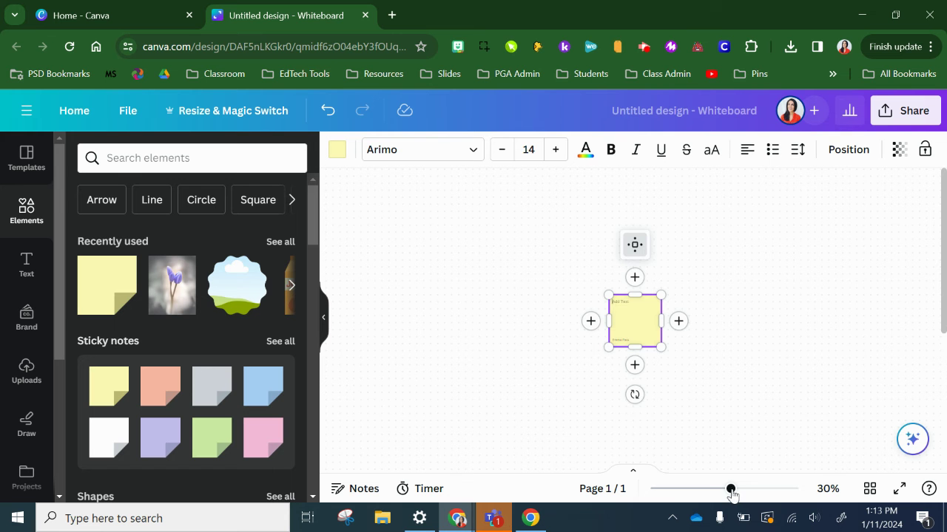
{"action": "left_click_drag", "start_coordinate": [730, 493], "coordinate": [738, 489]}
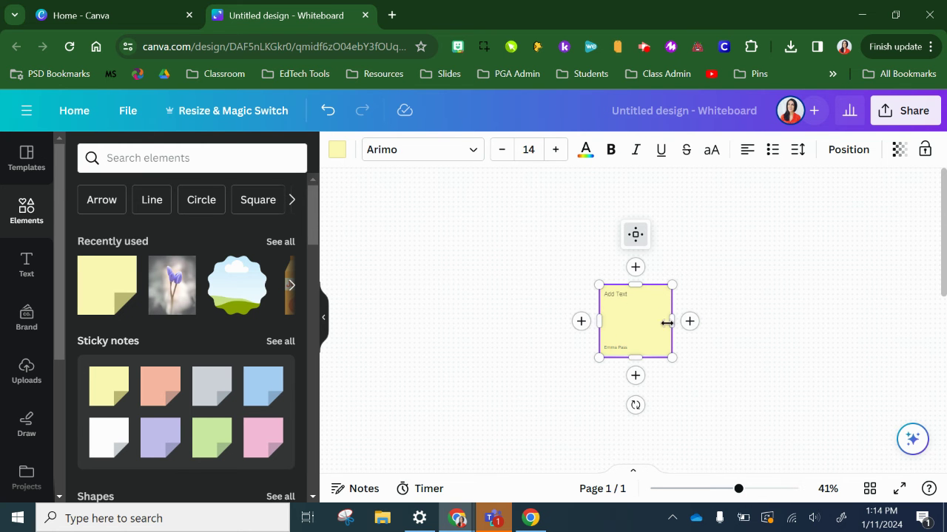
{"action": "left_click", "coordinate": [801, 336]}
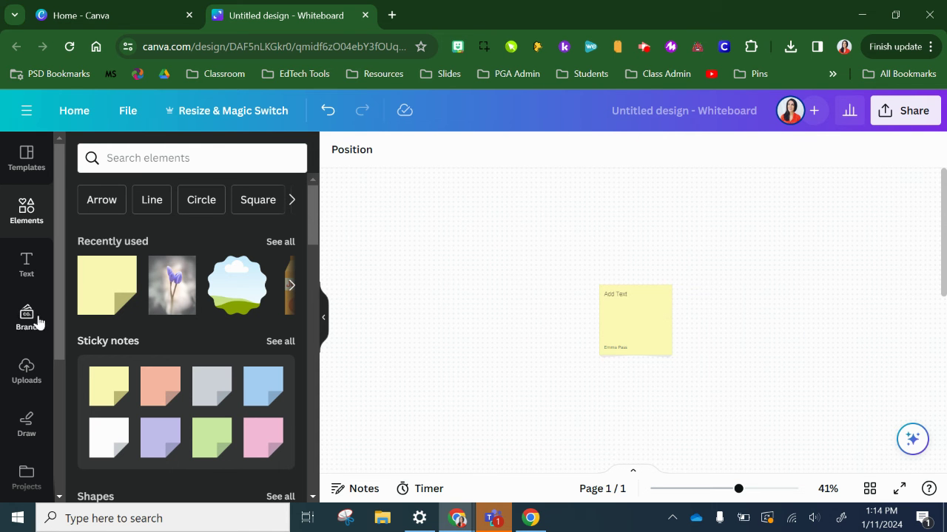
{"action": "left_click", "coordinate": [25, 158]}
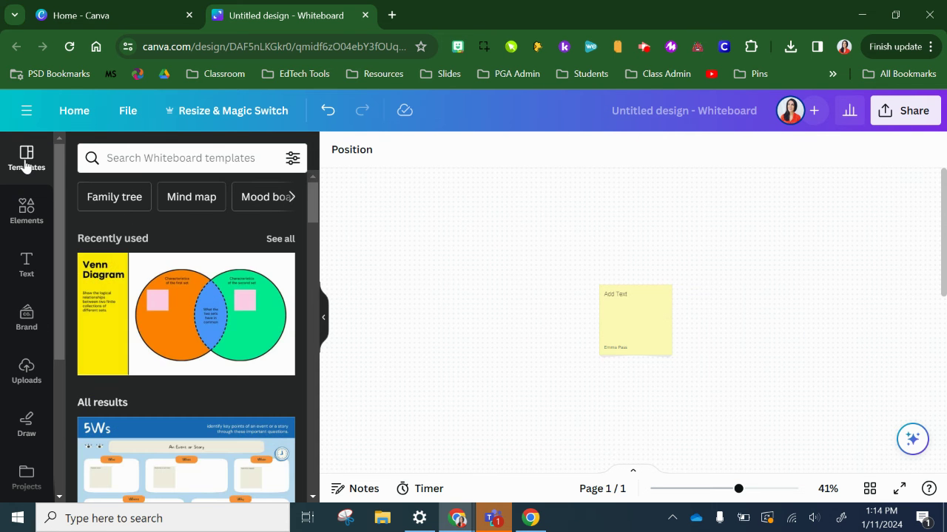
Search the whiteboard templates for 'Venn', then replace the search with 'KWL'
{"action": "scroll", "coordinate": [154, 318], "scroll_direction": "down", "scroll_amount": 6}
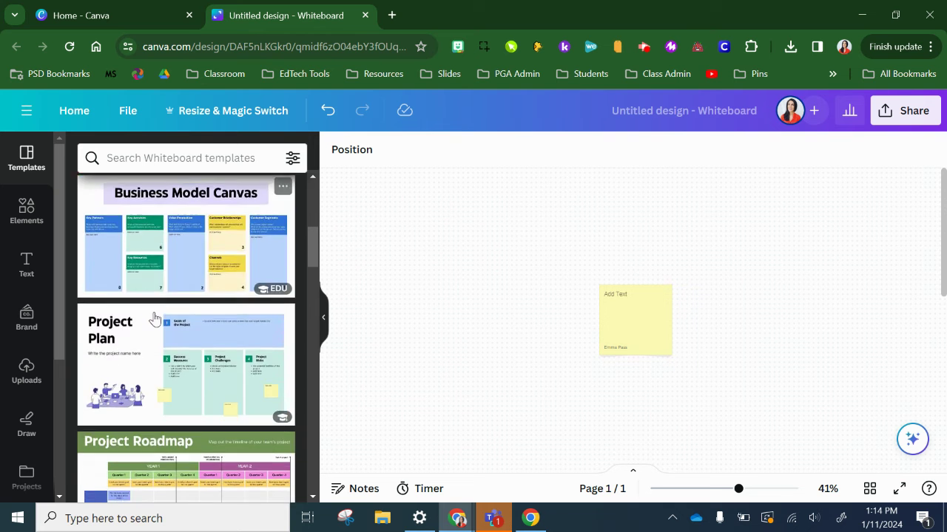
{"action": "scroll", "coordinate": [154, 319], "scroll_direction": "down", "scroll_amount": 5}
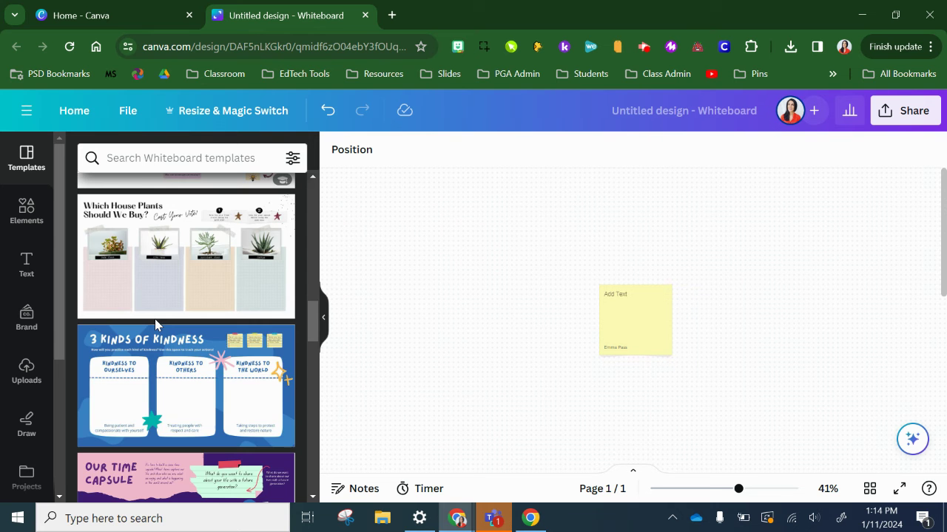
{"action": "scroll", "coordinate": [155, 319], "scroll_direction": "up", "scroll_amount": 10}
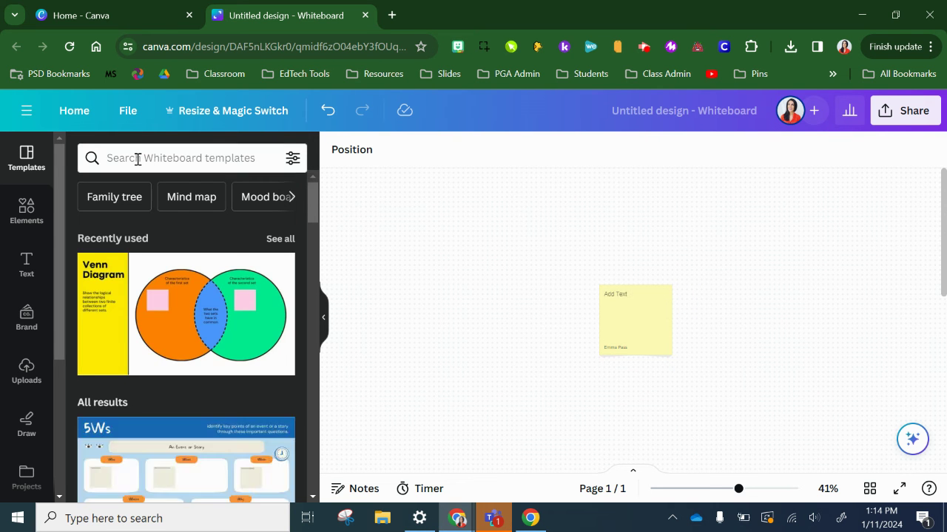
{"action": "left_click", "coordinate": [137, 158]}
{"action": "type", "text": "Venn"}
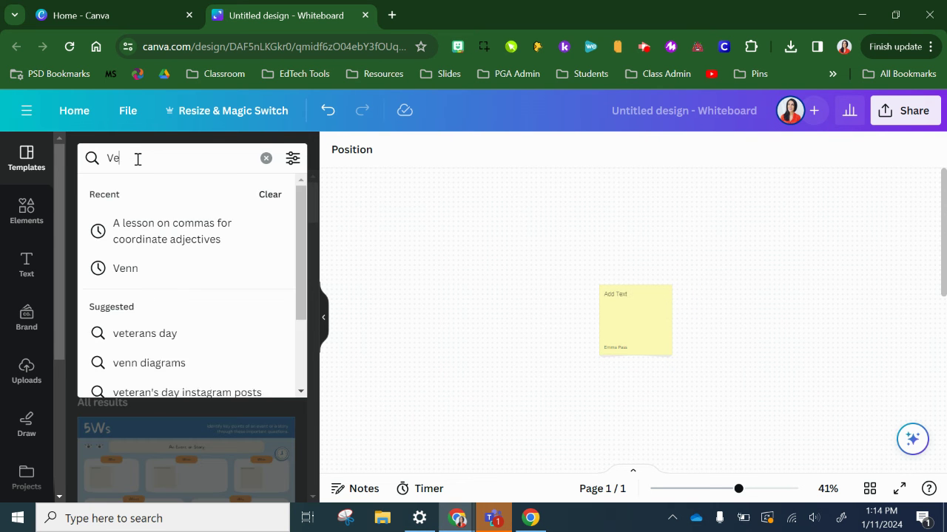
{"action": "key", "text": "Return"}
{"action": "scroll", "coordinate": [233, 293], "scroll_direction": "down", "scroll_amount": 10}
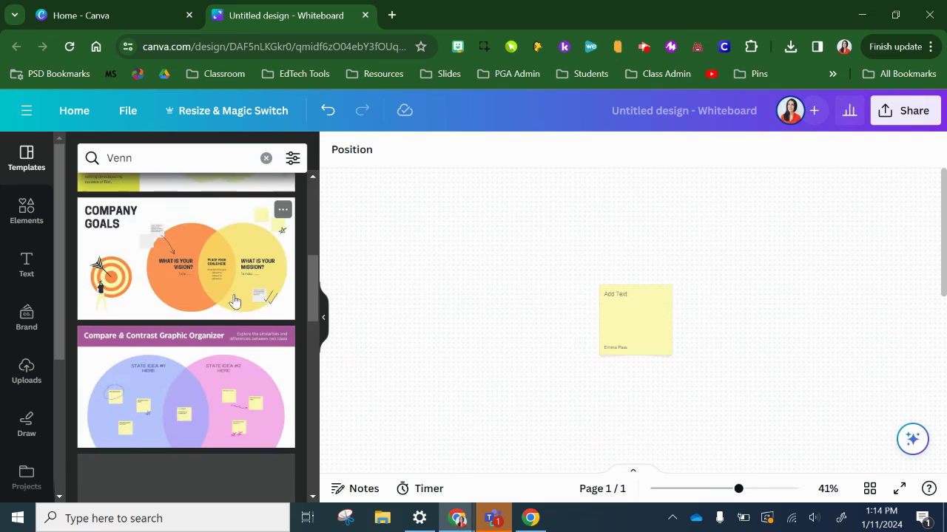
{"action": "left_click", "coordinate": [173, 167]}
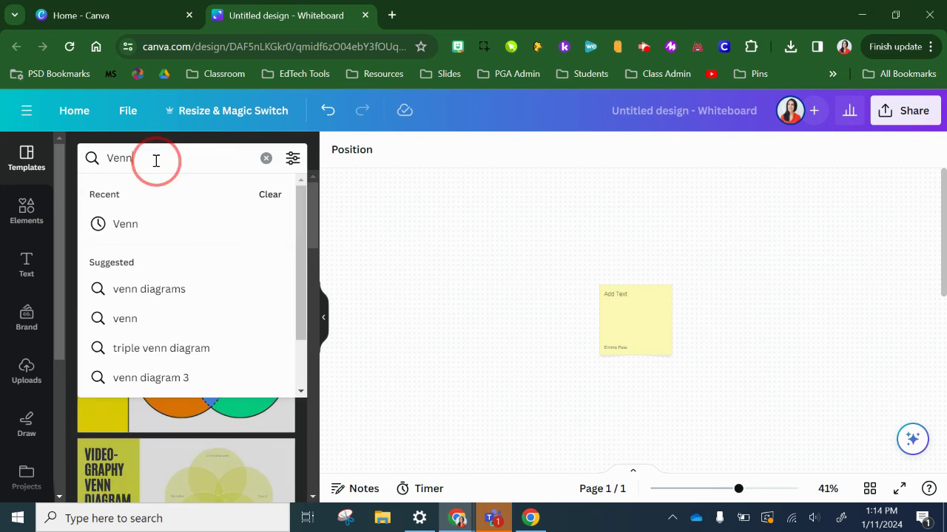
{"action": "double_click", "coordinate": [155, 159]}
{"action": "type", "text": "KWL"}
{"action": "key", "text": "Return"}
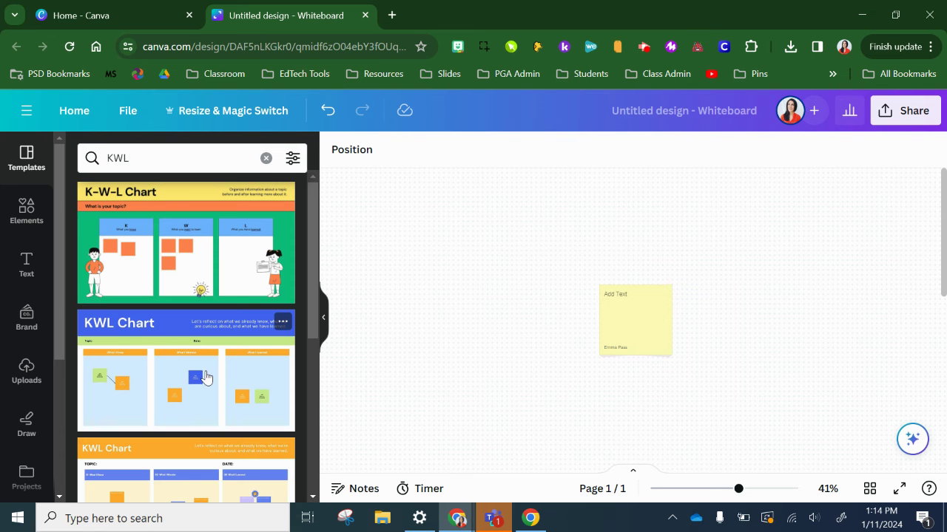
Add the K-W-L Chart template to the board, inspect it, then undo it
{"action": "left_click", "coordinate": [203, 263]}
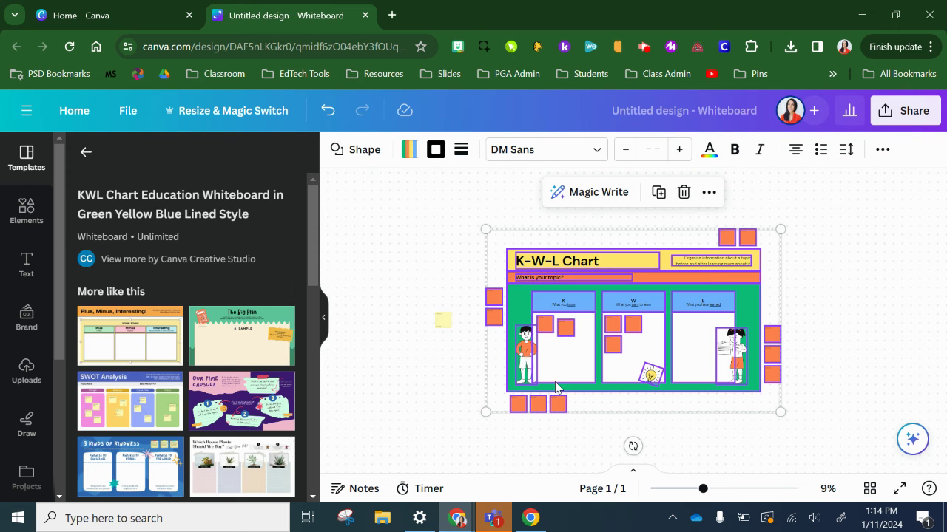
{"action": "left_click", "coordinate": [891, 301]}
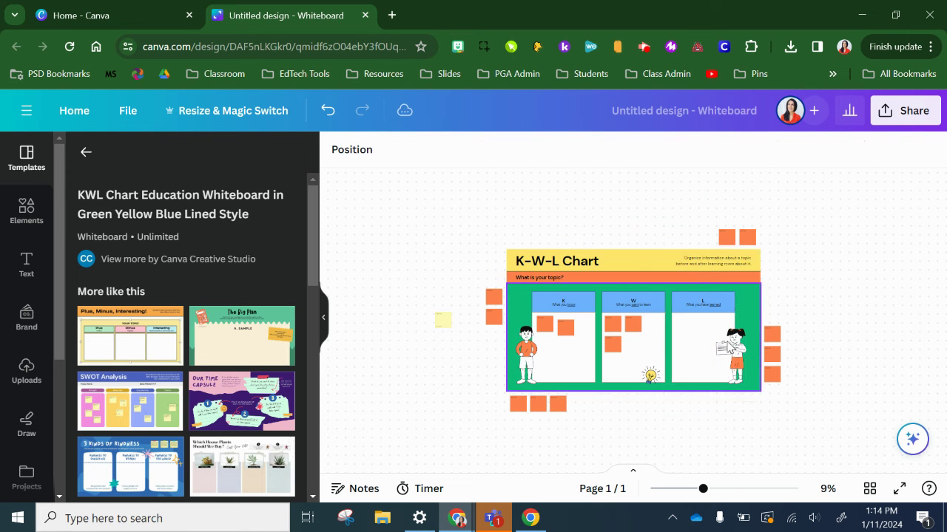
{"action": "left_click", "coordinate": [709, 337]}
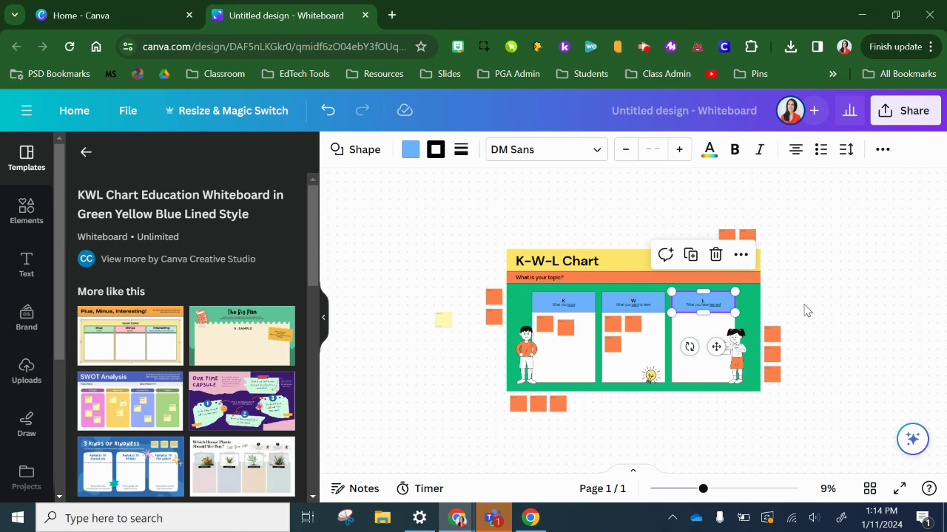
{"action": "left_click", "coordinate": [843, 308]}
{"action": "left_click", "coordinate": [326, 115]}
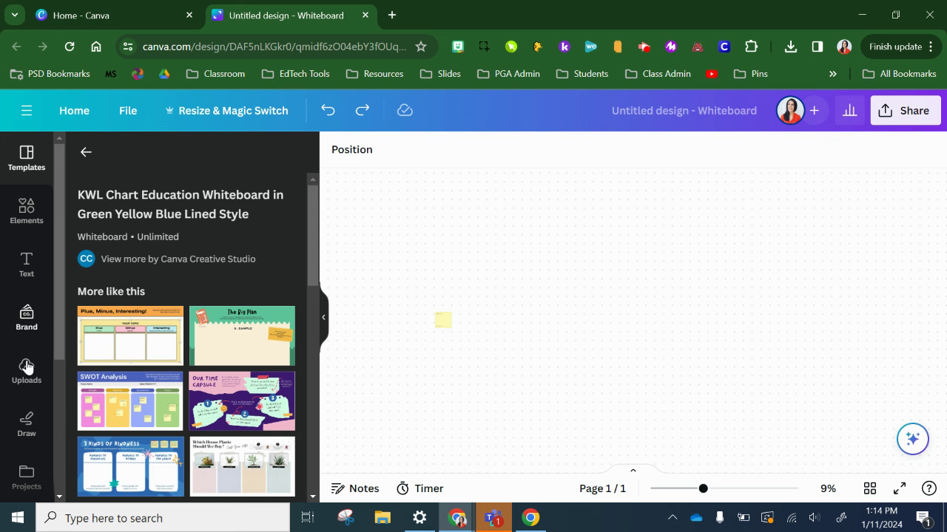
Browse the uploaded images, including the KWL, Venn and cause-effect organizers
{"action": "left_click", "coordinate": [35, 381]}
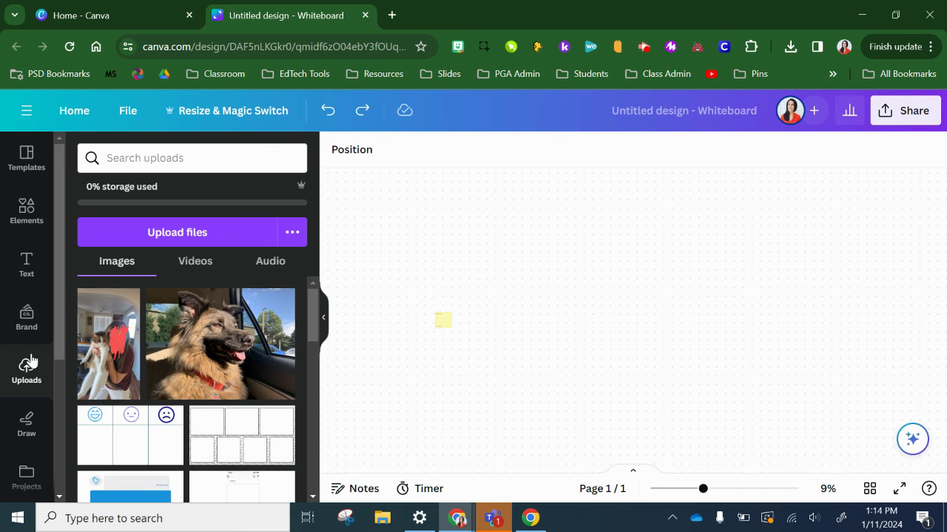
{"action": "scroll", "coordinate": [261, 334], "scroll_direction": "down", "scroll_amount": 2}
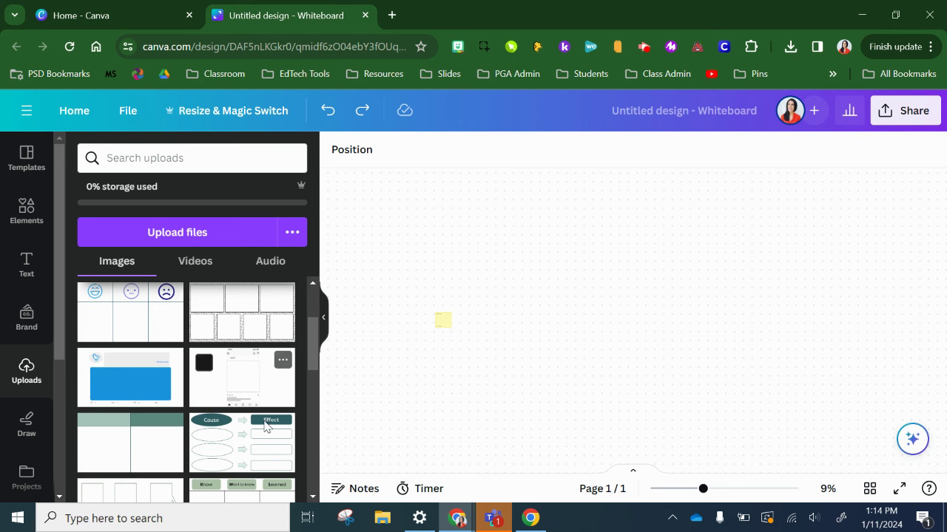
{"action": "scroll", "coordinate": [116, 439], "scroll_direction": "down", "scroll_amount": 2}
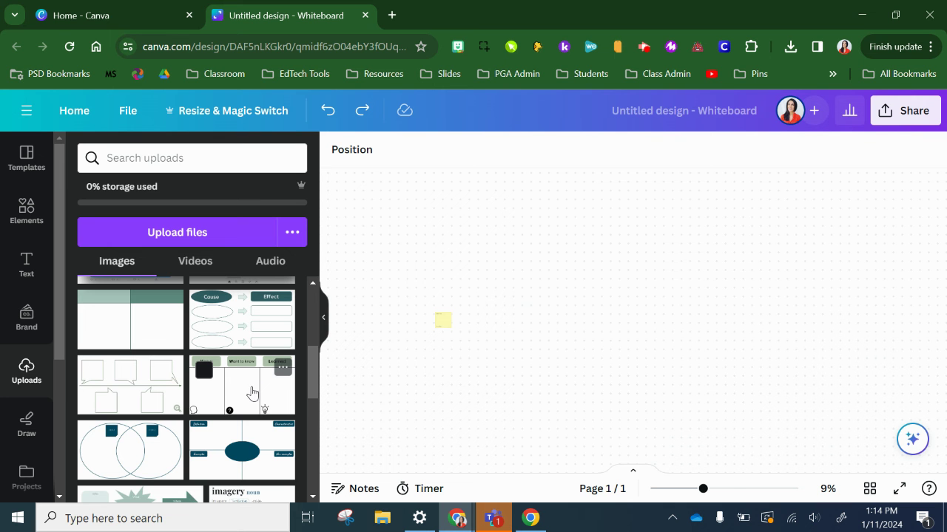
Place the uploaded ITEM 1 / ITEM 2 Venn diagram and zoom to about 129%
{"action": "left_click", "coordinate": [122, 452]}
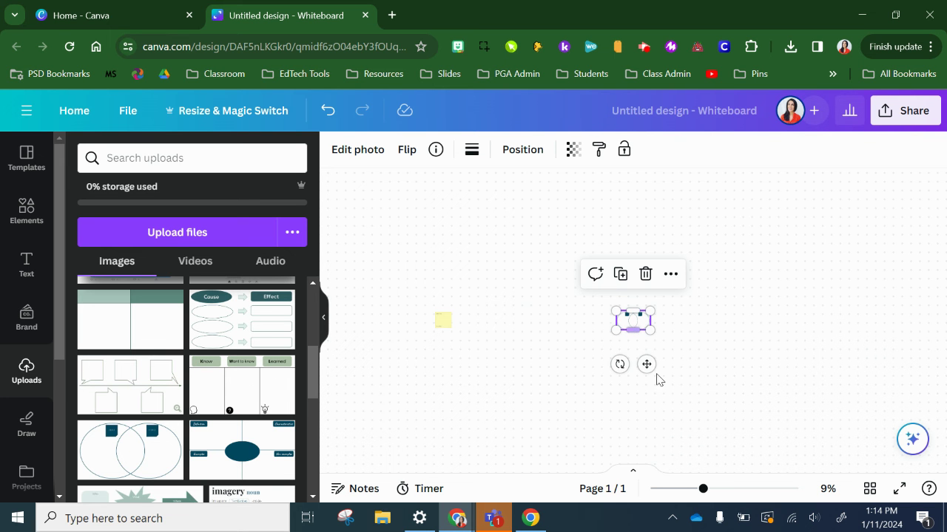
{"action": "left_click_drag", "start_coordinate": [705, 488], "coordinate": [724, 490]}
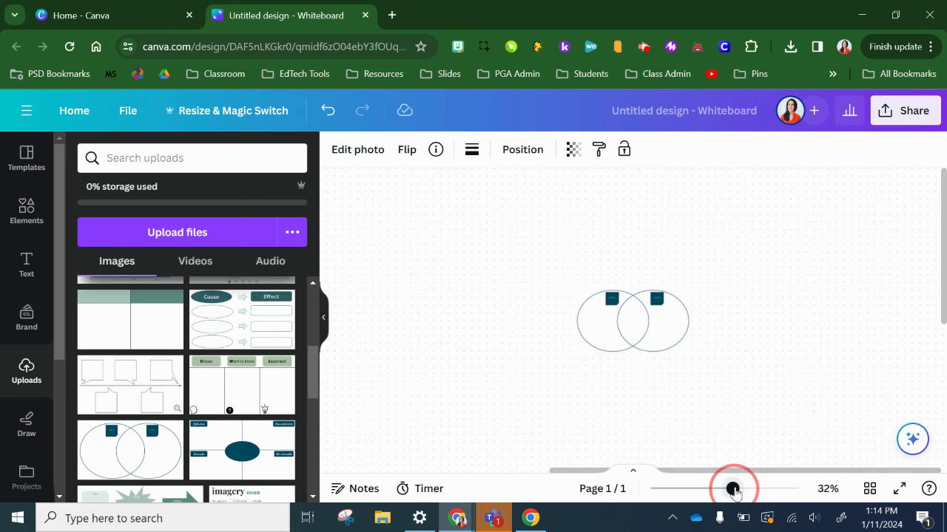
{"action": "left_click_drag", "start_coordinate": [733, 489], "coordinate": [764, 487]}
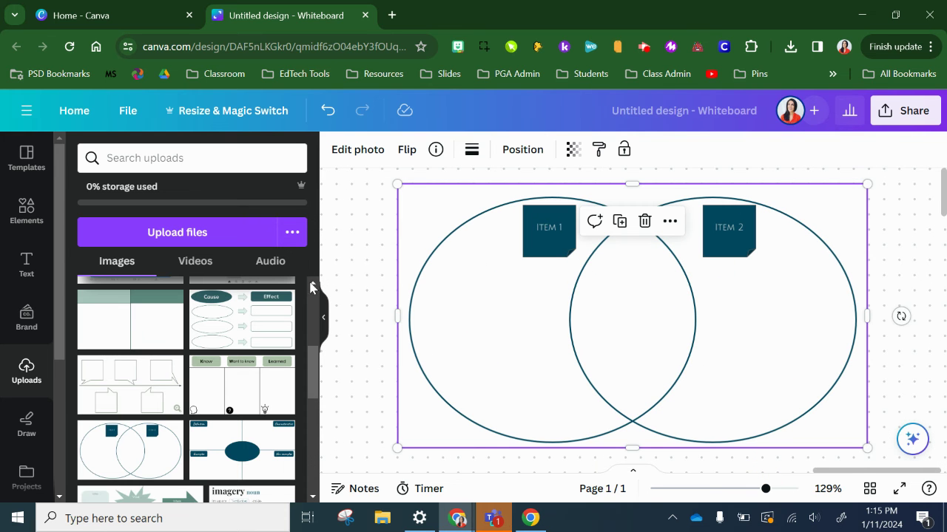
{"action": "left_click", "coordinate": [367, 286]}
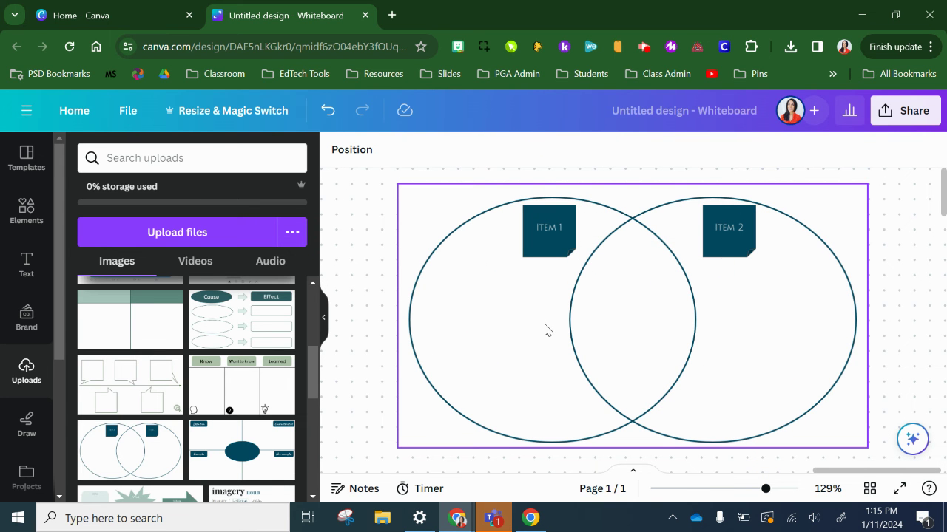
{"action": "left_click", "coordinate": [590, 249]}
Lock the Venn diagram's position only and confirm dragging no longer moves it
{"action": "right_click", "coordinate": [590, 249]}
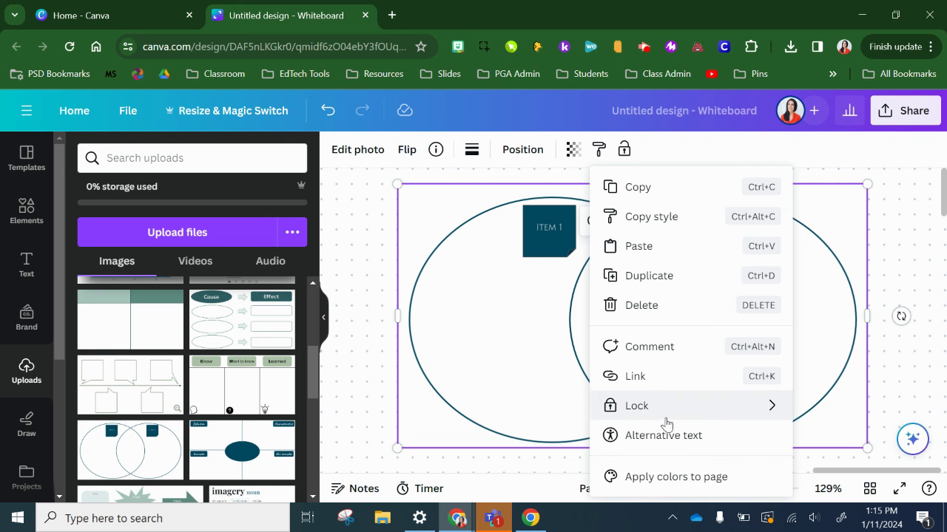
{"action": "mouse_move", "coordinate": [661, 412]}
{"action": "left_click", "coordinate": [450, 438]}
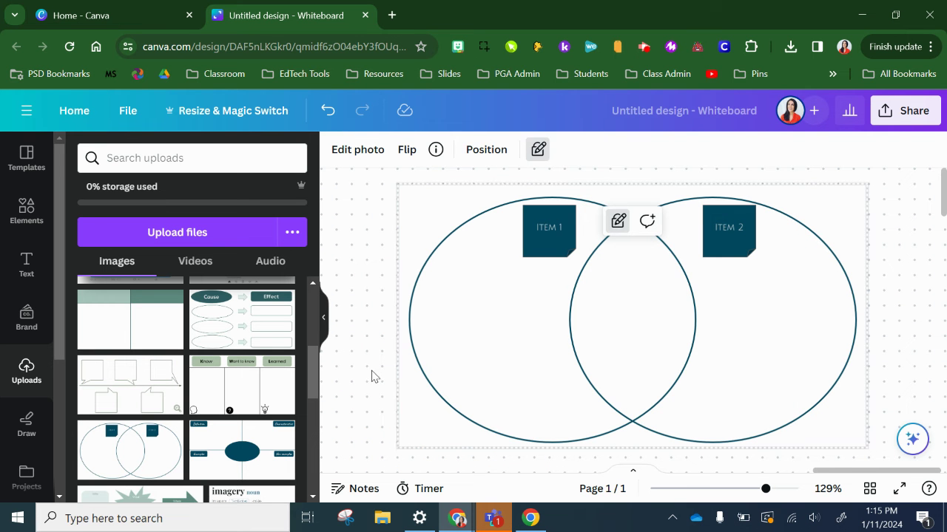
{"action": "left_click", "coordinate": [435, 370]}
{"action": "left_click_drag", "start_coordinate": [532, 339], "coordinate": [703, 443]}
{"action": "left_click_drag", "start_coordinate": [715, 245], "coordinate": [902, 359]}
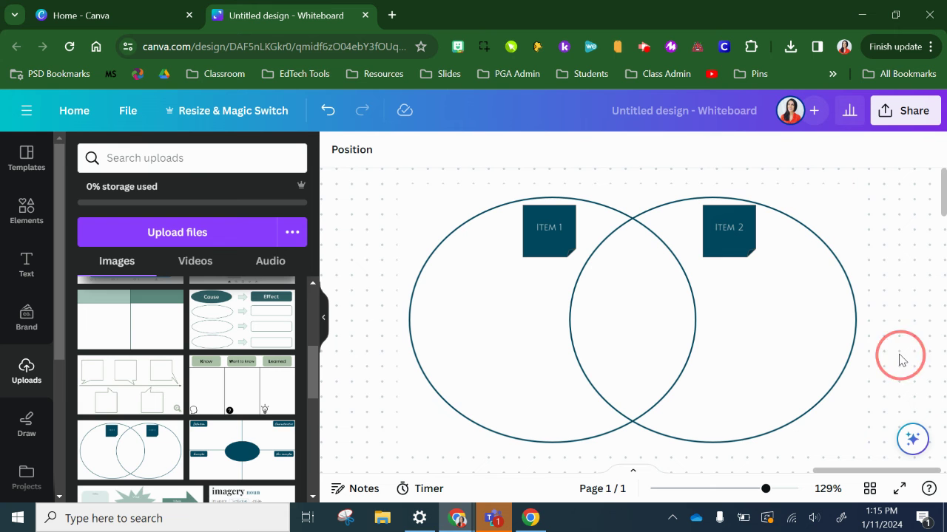
Add a yellow sticky note, shrink it, and move it into the ITEM 1 circle
{"action": "left_click", "coordinate": [26, 208]}
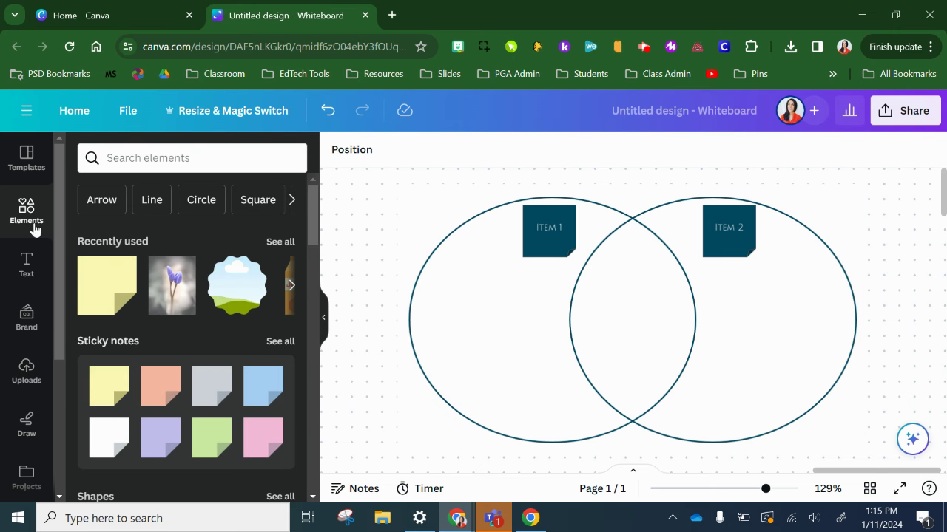
{"action": "left_click", "coordinate": [107, 285]}
{"action": "left_click_drag", "start_coordinate": [518, 215], "coordinate": [566, 263]}
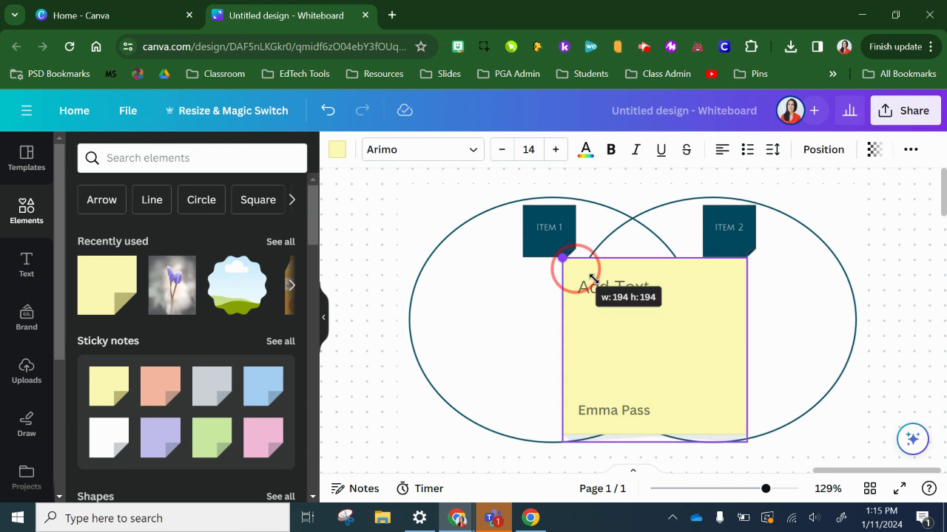
{"action": "left_click_drag", "start_coordinate": [699, 318], "coordinate": [486, 332]}
{"action": "left_click", "coordinate": [514, 316]}
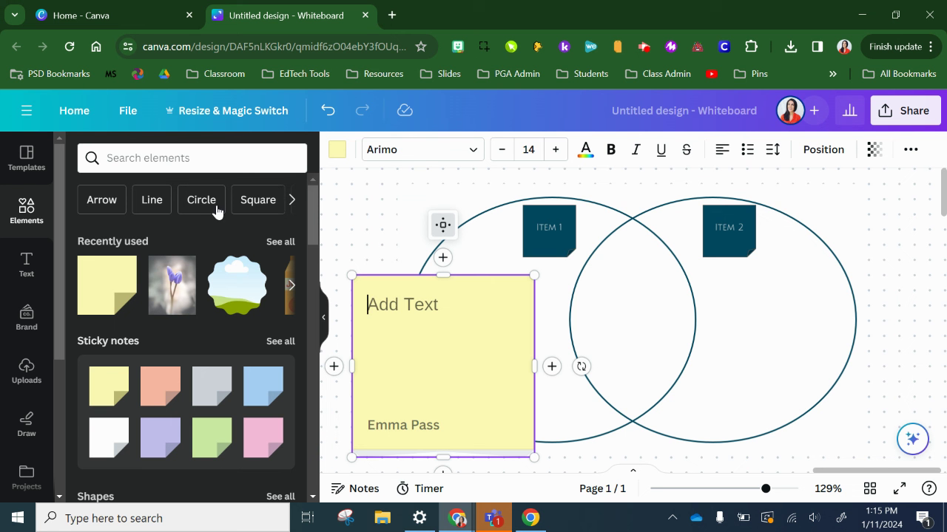
{"action": "left_click", "coordinate": [24, 434]}
Draw a blue marker line in the right circle, then erase the marker strokes
{"action": "left_click", "coordinate": [87, 215]}
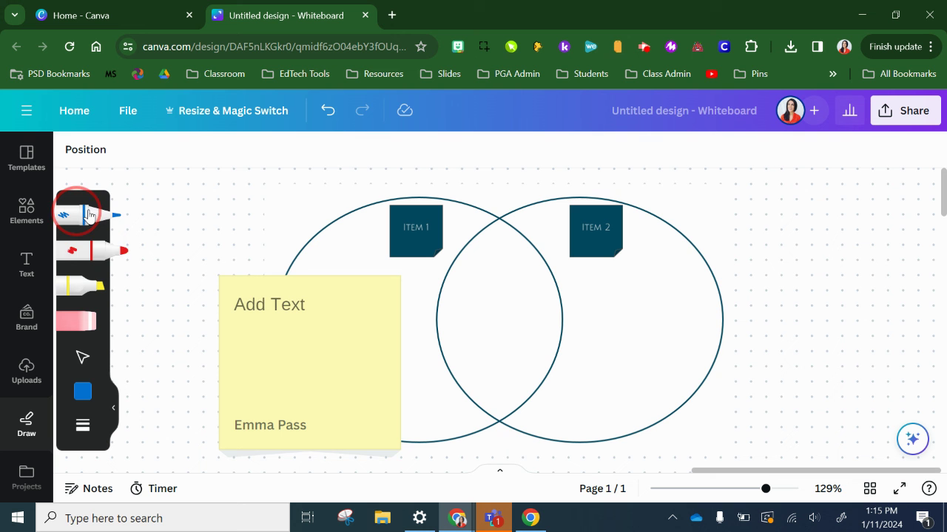
{"action": "mouse_move", "coordinate": [560, 287]}
{"action": "left_mouse_down"}
{"action": "mouse_move", "coordinate": [623, 289]}
{"action": "mouse_move", "coordinate": [655, 363]}
{"action": "left_mouse_up"}
{"action": "left_click", "coordinate": [75, 251]}
{"action": "left_click", "coordinate": [82, 321]}
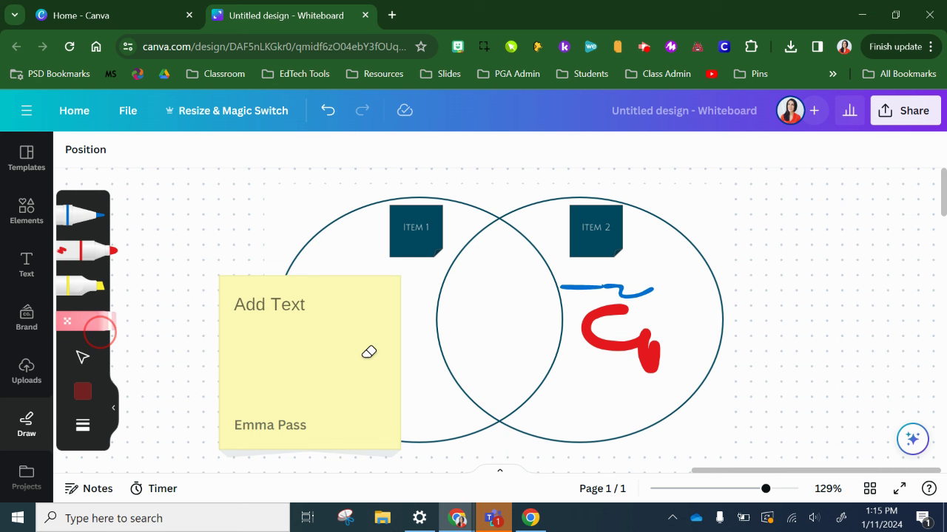
{"action": "mouse_move", "coordinate": [592, 340]}
{"action": "left_mouse_down"}
{"action": "mouse_move", "coordinate": [648, 329]}
{"action": "mouse_move", "coordinate": [640, 294]}
{"action": "left_mouse_up"}
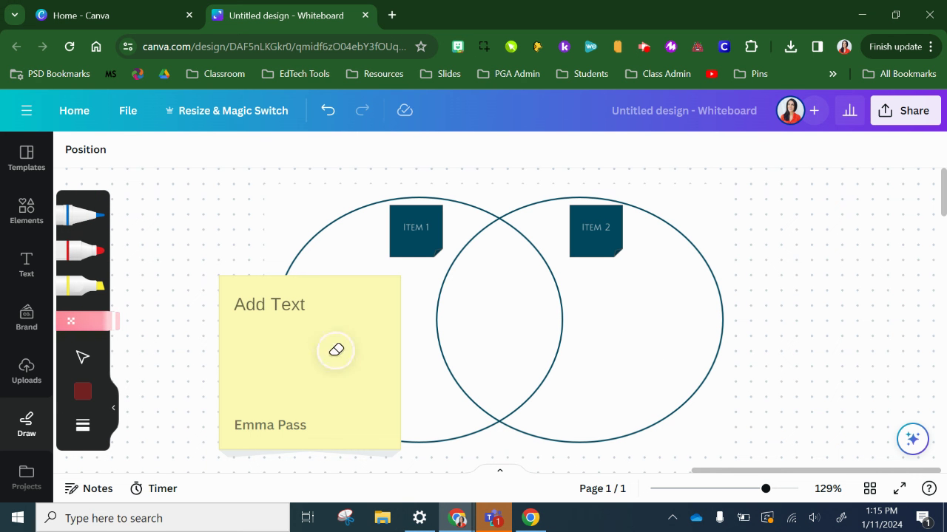
Delete the yellow sticky note so only the Venn diagram remains
{"action": "left_click", "coordinate": [82, 358]}
{"action": "left_click", "coordinate": [341, 346]}
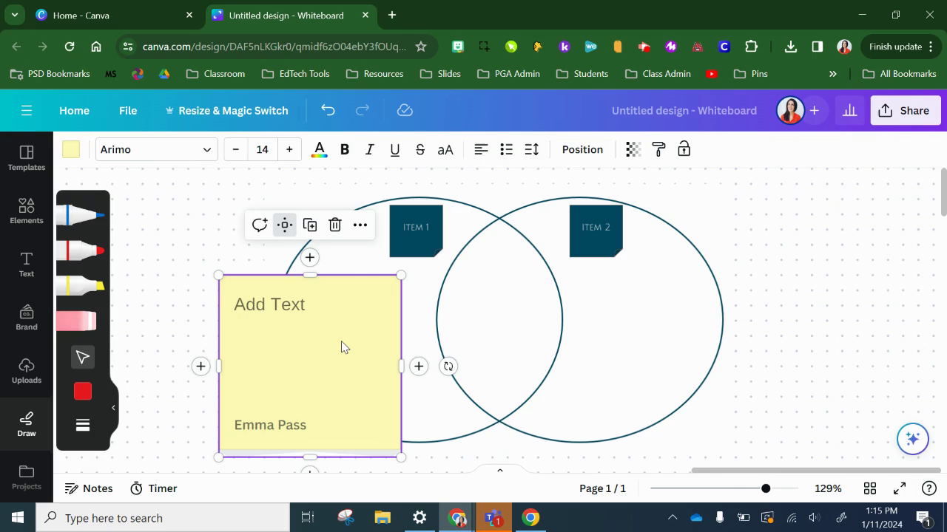
{"action": "key", "text": "Delete"}
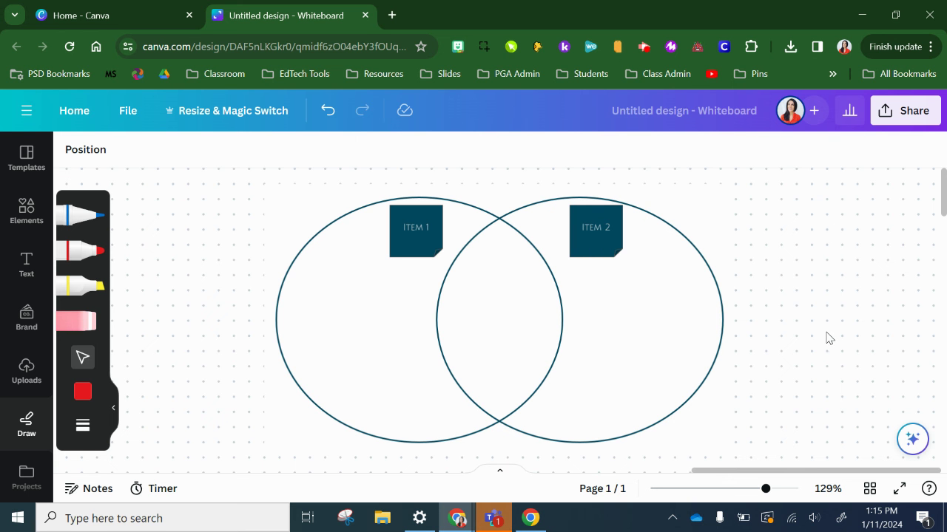
{"action": "left_click", "coordinate": [907, 114]}
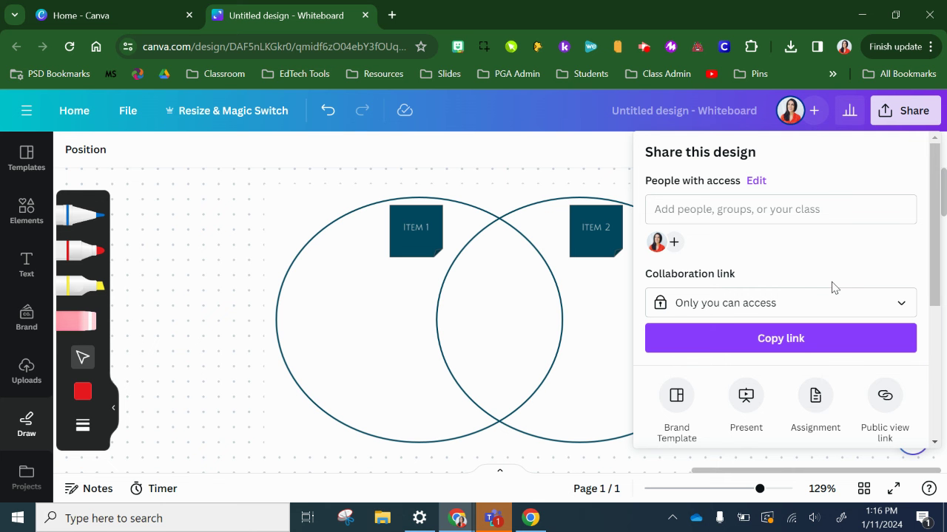
Set the collaboration link to 'Anyone with the link' can edit and copy it
{"action": "left_click", "coordinate": [829, 308]}
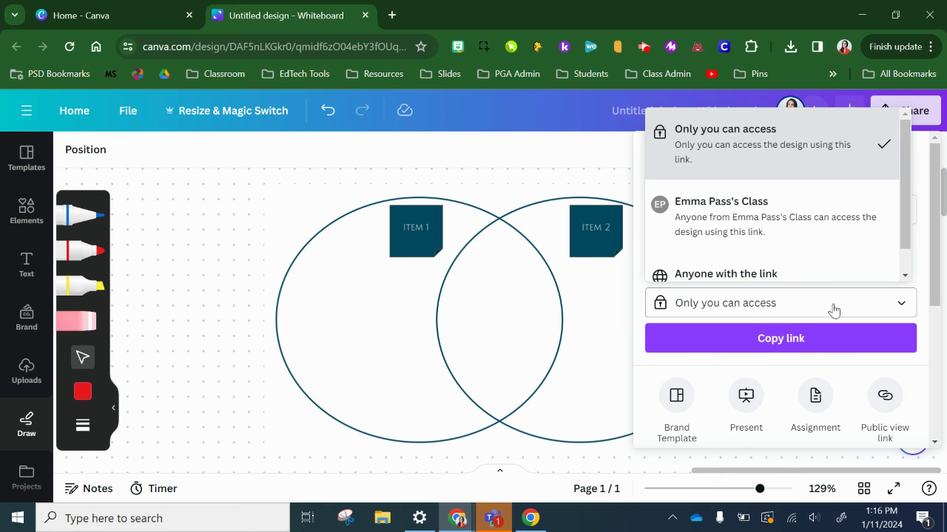
{"action": "left_click", "coordinate": [821, 279]}
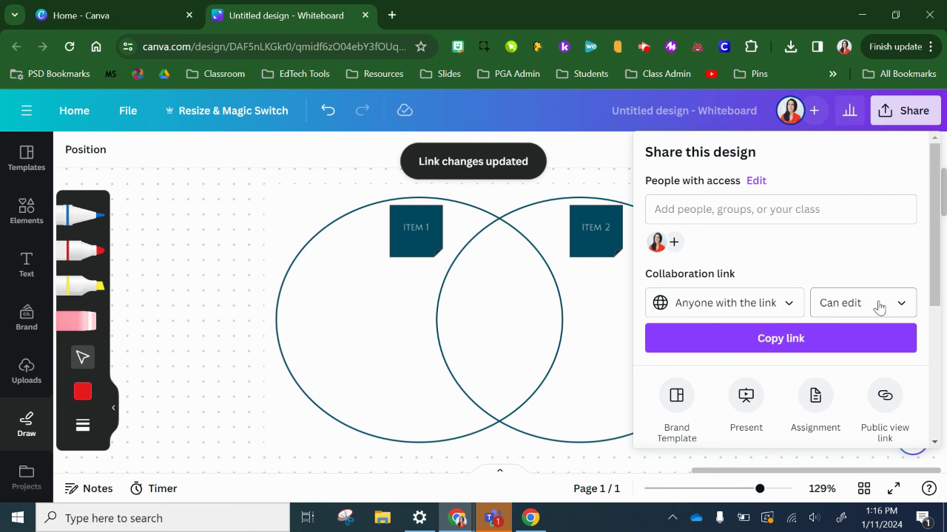
{"action": "left_click", "coordinate": [838, 345]}
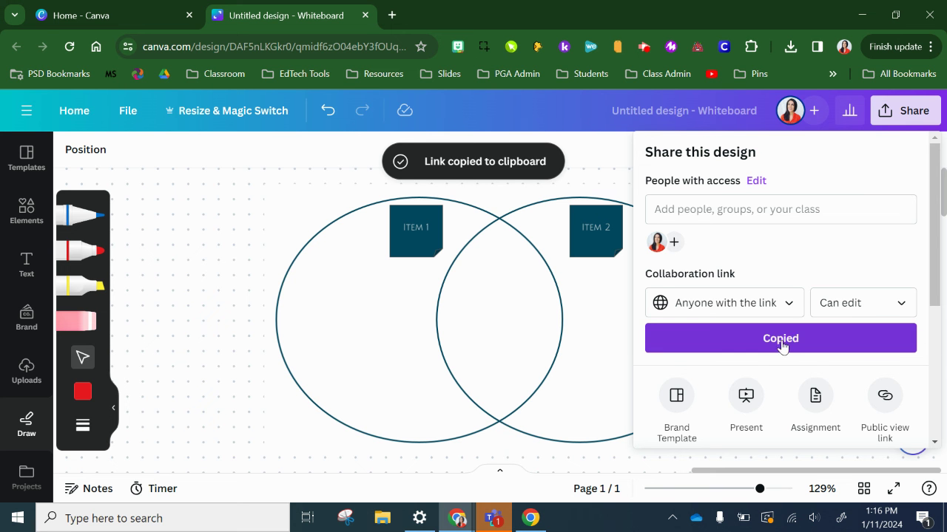
{"action": "scroll", "coordinate": [789, 346], "scroll_direction": "down", "scroll_amount": 2}
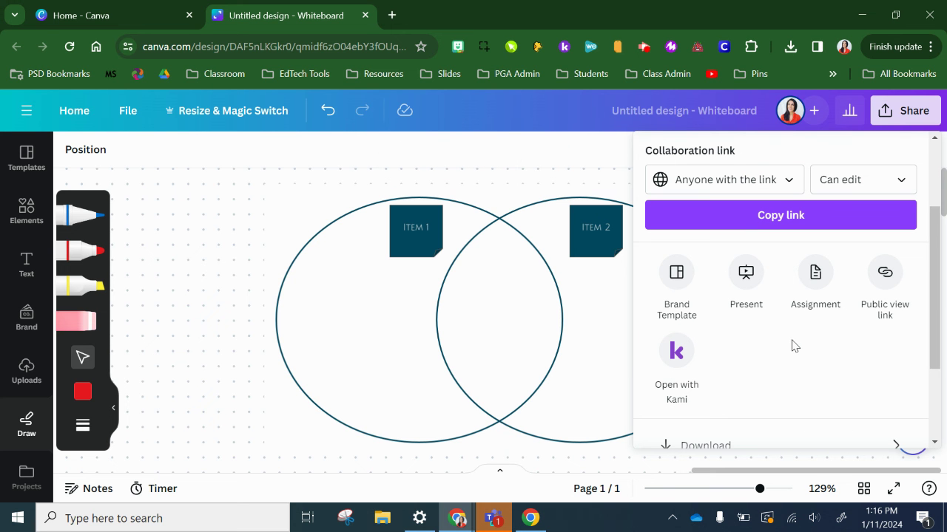
{"action": "left_click", "coordinate": [818, 278]}
Set the assignment to submit via Google Classroom as a new design per student, then close the panel
{"action": "left_click", "coordinate": [753, 223]}
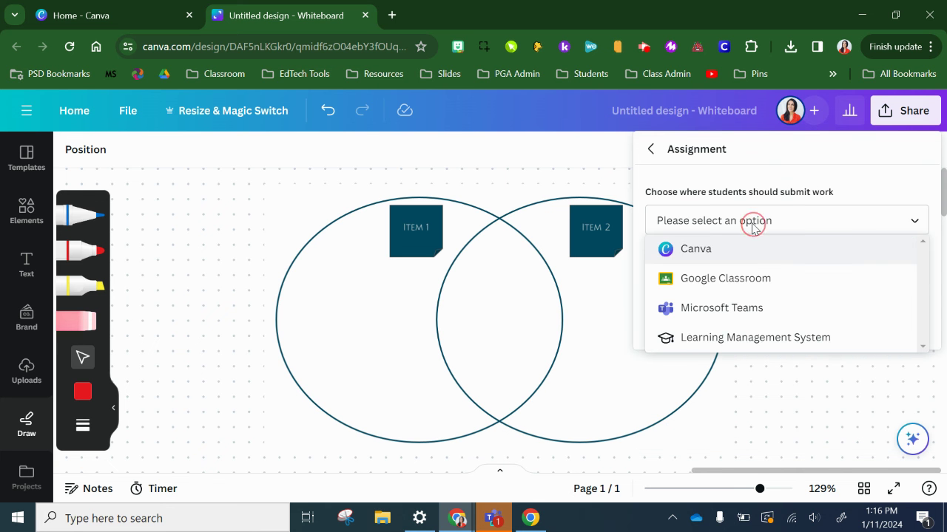
{"action": "left_click", "coordinate": [744, 278]}
{"action": "left_click", "coordinate": [746, 280]}
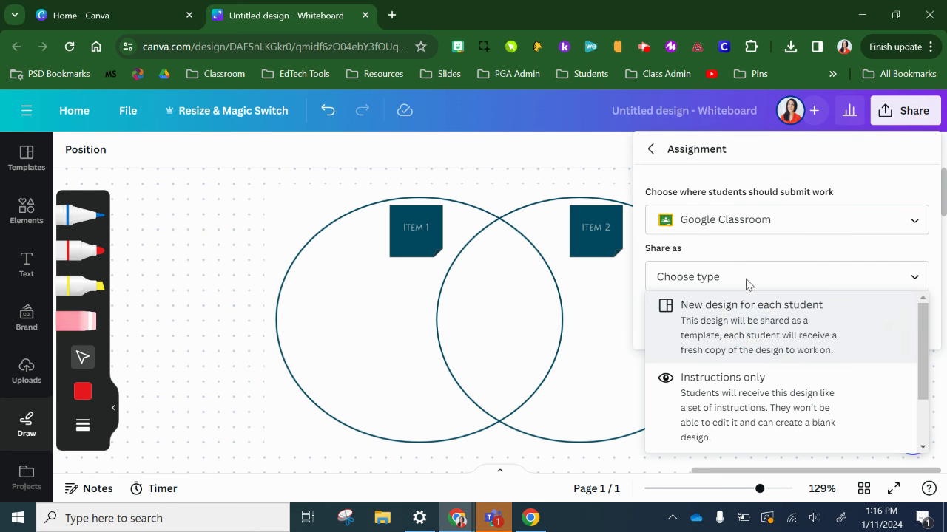
{"action": "left_click", "coordinate": [745, 308]}
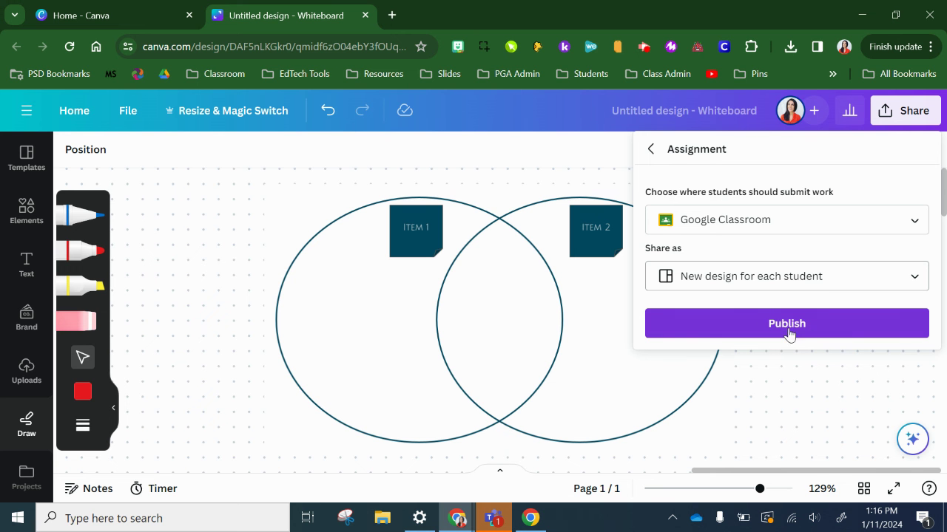
{"action": "left_click", "coordinate": [793, 406]}
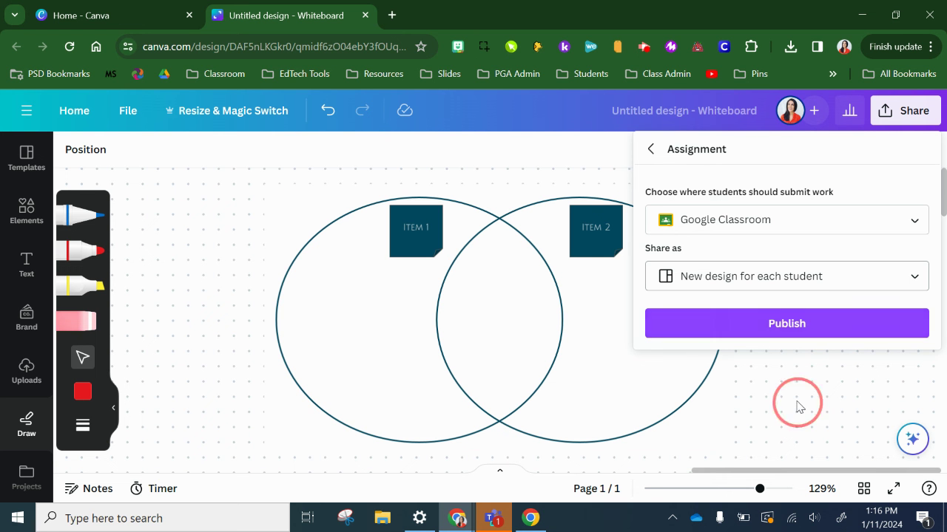